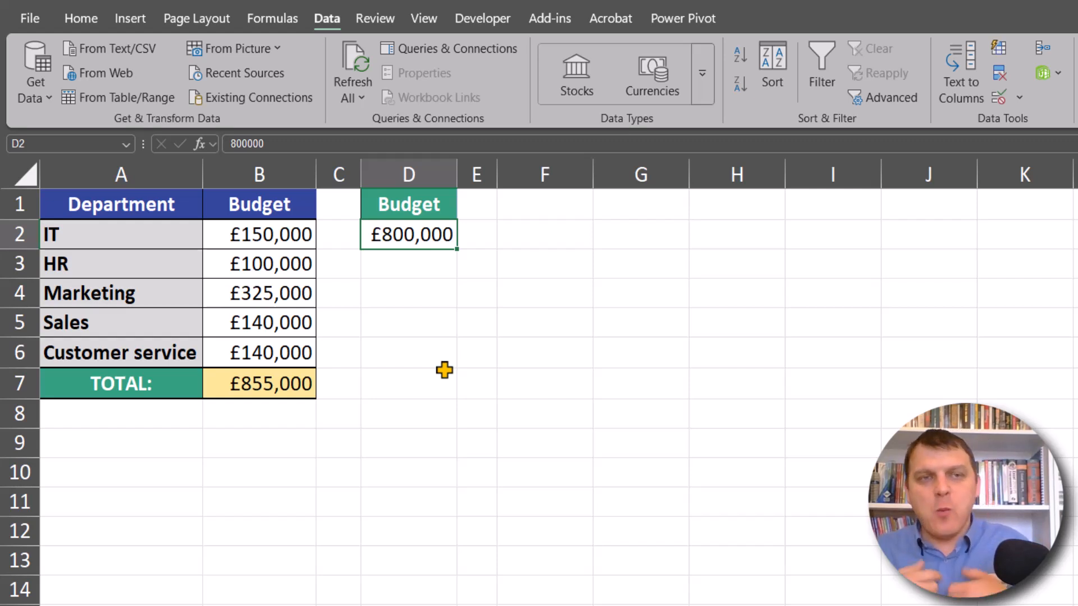
pyautogui.moveTo(278, 234); pyautogui.dragTo(308, 340)
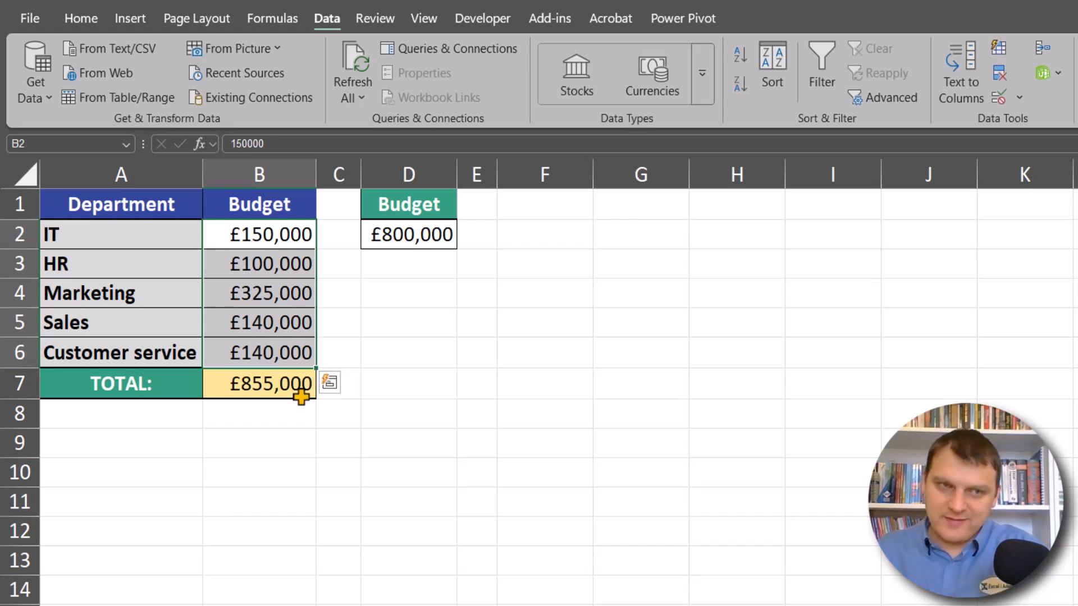
pyautogui.click(277, 386)
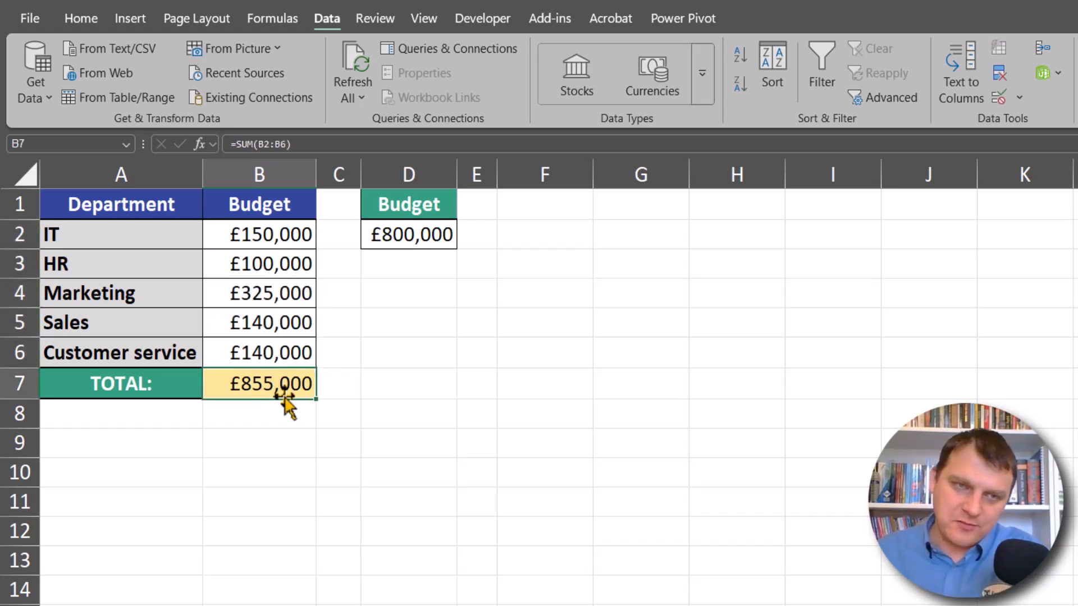
pyautogui.click(430, 232)
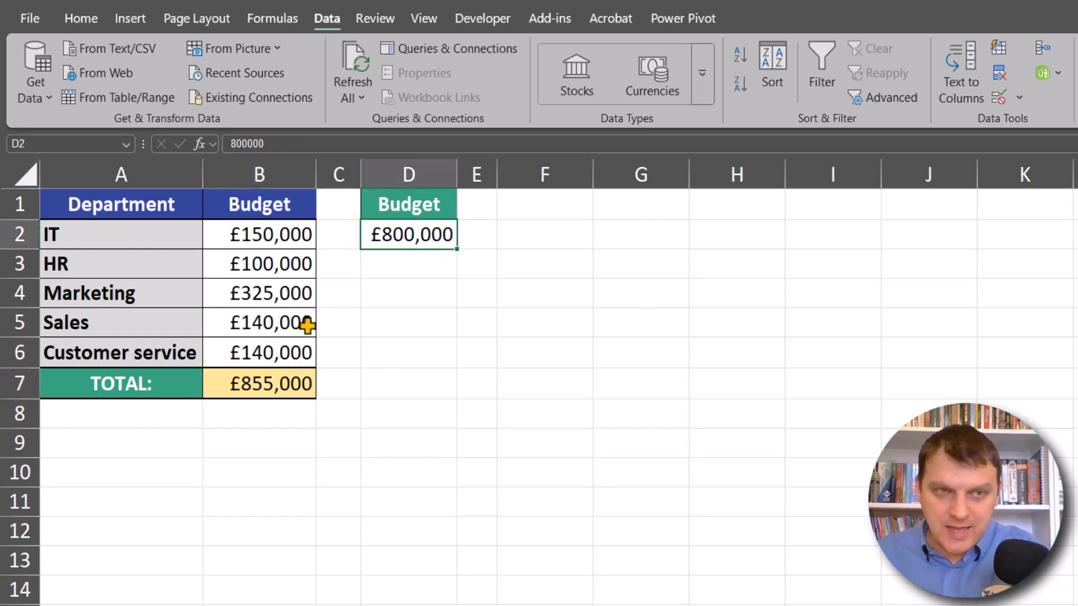
# Step: Set the Marketing department's budget in B4 to 225000
pyautogui.click(247, 290)
pyautogui.write('325000')
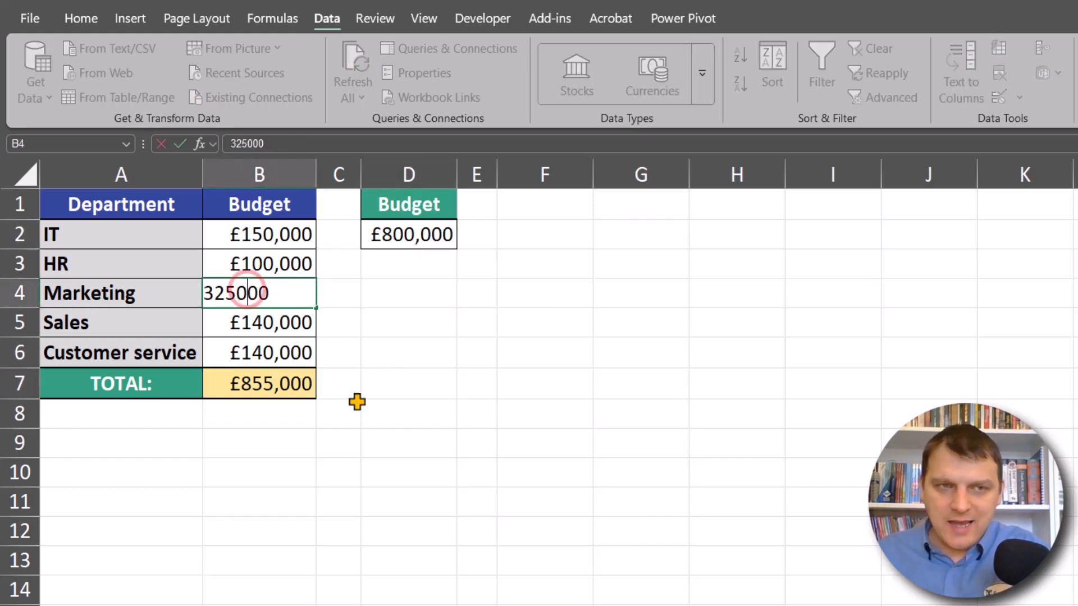
pyautogui.press('Left')
pyautogui.press('Left')
pyautogui.press('Left')
pyautogui.press('Left')
pyautogui.press('Left')
pyautogui.press('BackSpace')
pyautogui.write('2')
pyautogui.press('Return')
# Step: Set the Sales department's budget in B5 to 180000
pyautogui.press('F2')
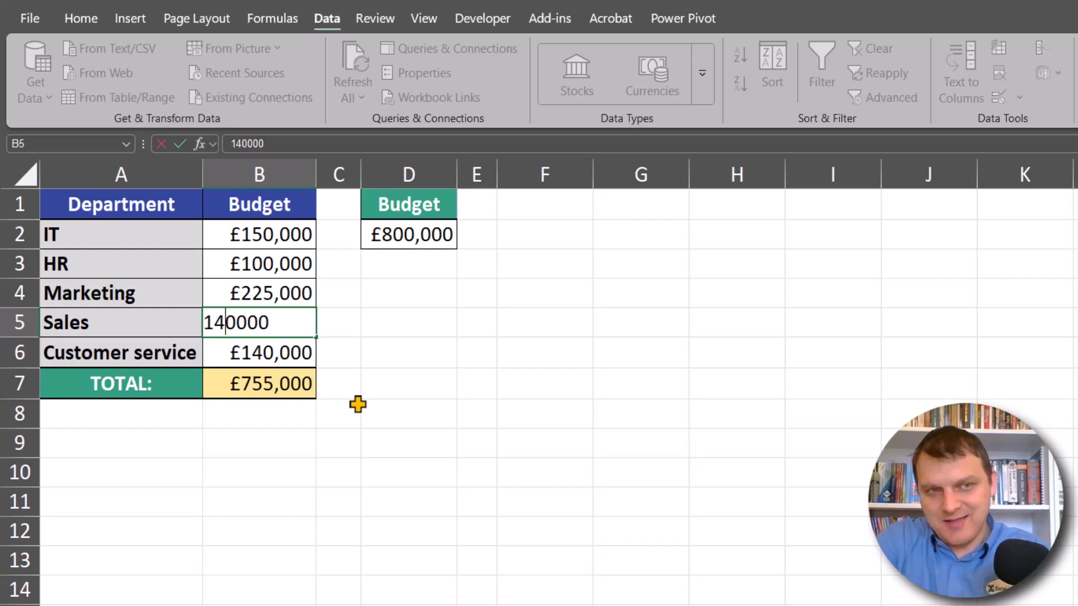
pyautogui.press('Left')
pyautogui.press('Left')
pyautogui.press('Left')
pyautogui.press('Left')
pyautogui.press('BackSpace')
pyautogui.write('8')
pyautogui.press('Return')
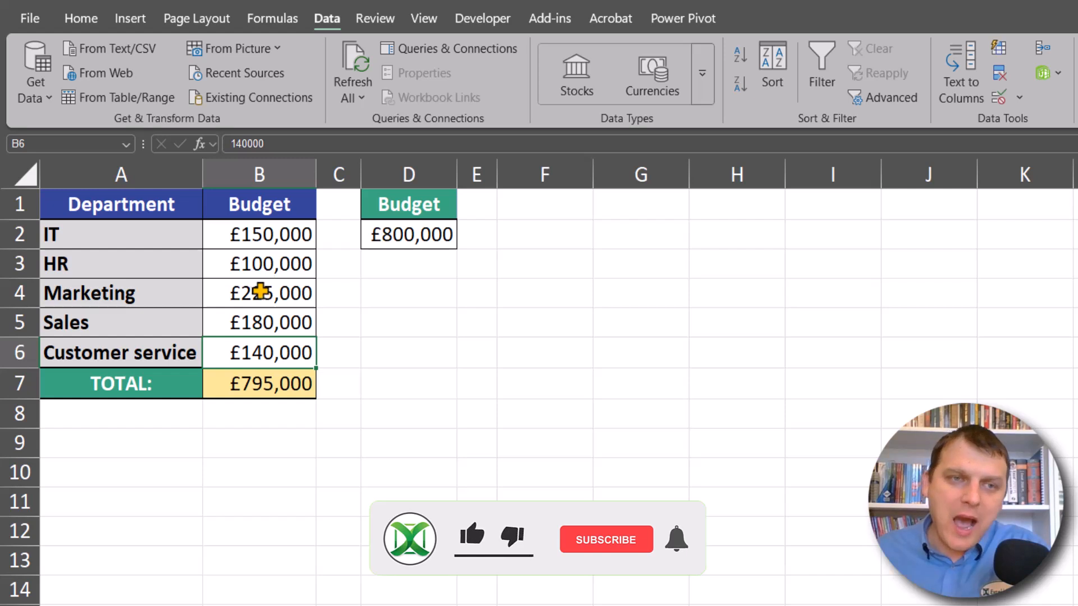
# Step: Try a budget of 200000 for HR in B3 and undo that change
pyautogui.doubleClick(263, 291)
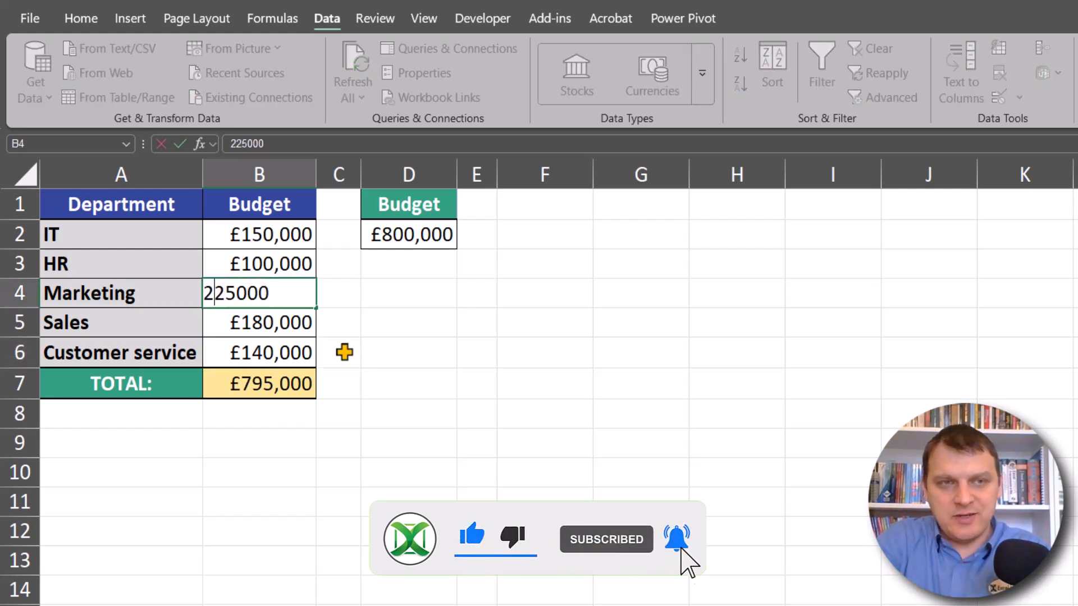
pyautogui.press('Escape')
pyautogui.press('Up')
pyautogui.press('F2')
pyautogui.press('Home')
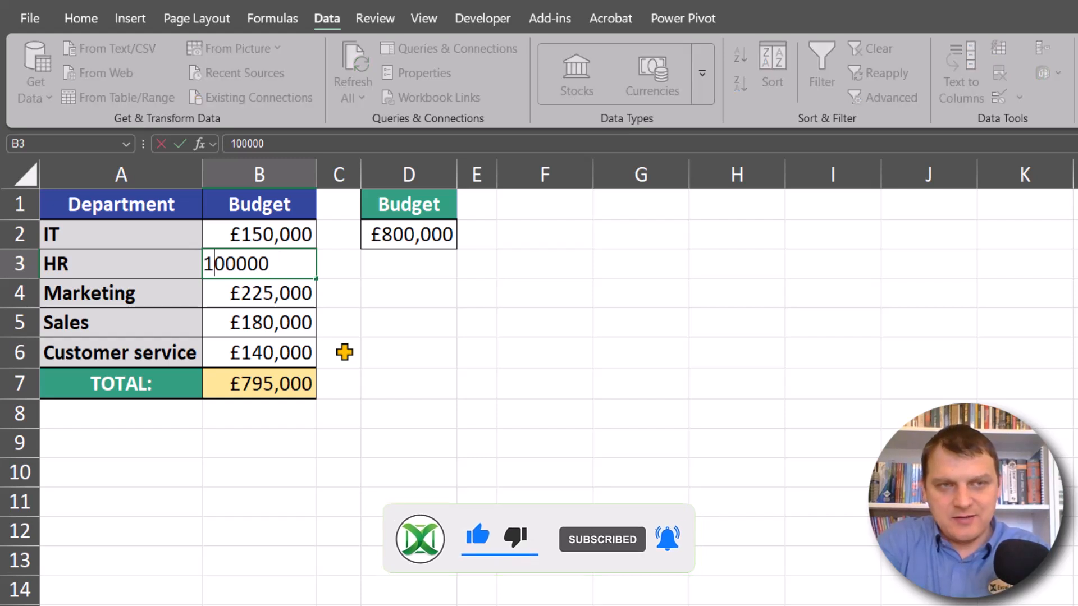
pyautogui.press('Delete')
pyautogui.write('2')
pyautogui.press('Return')
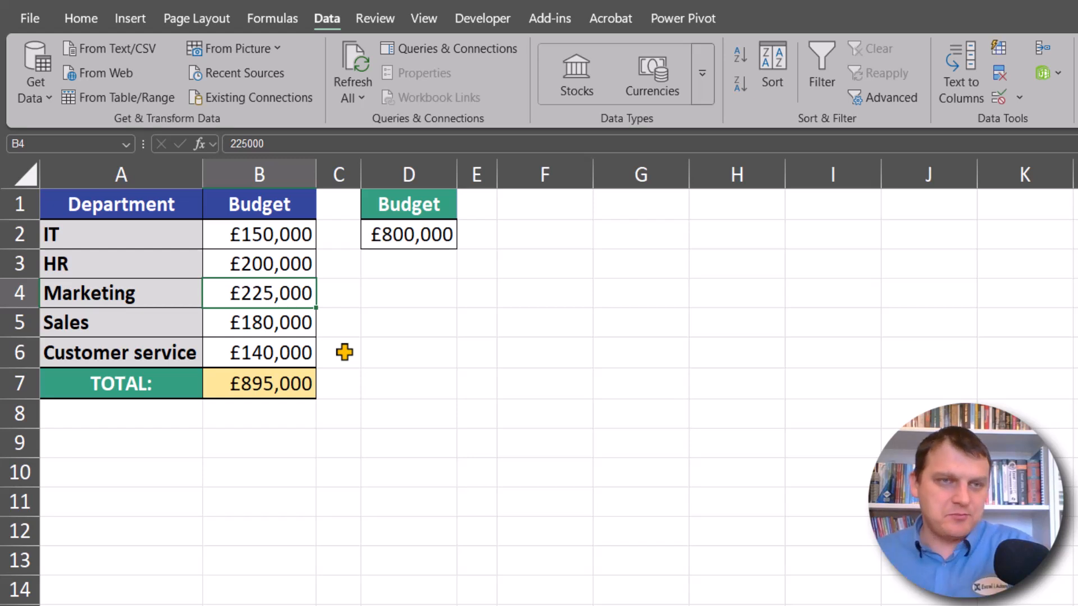
pyautogui.hotkey('ctrl', 'z')
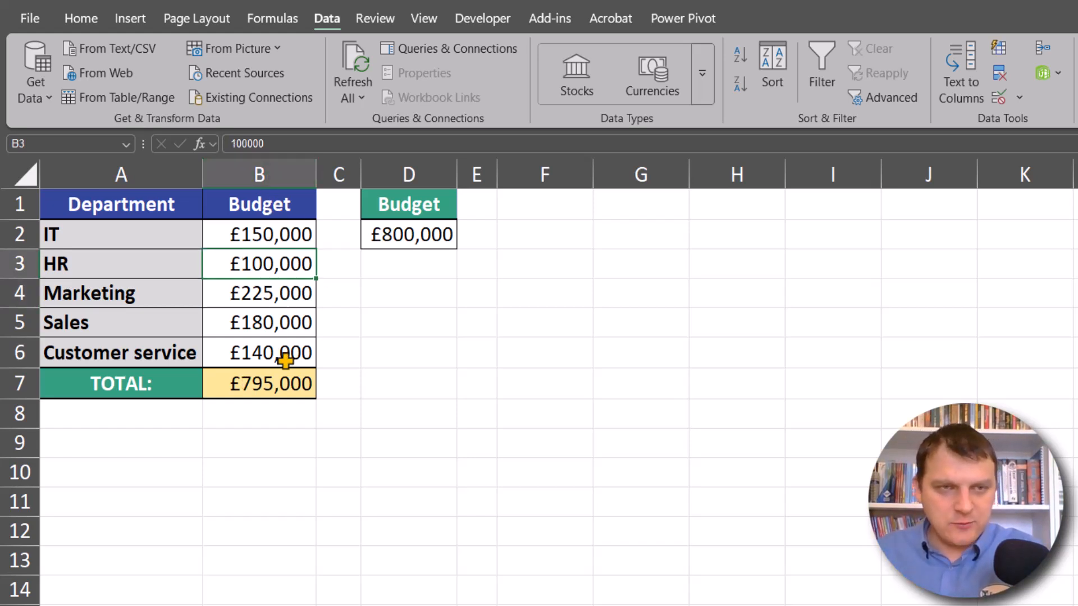
# Step: Examine the department budgets in B2:B6, the total formula in B7 and the overall budget limit in D2
pyautogui.moveTo(281, 233); pyautogui.dragTo(279, 359)
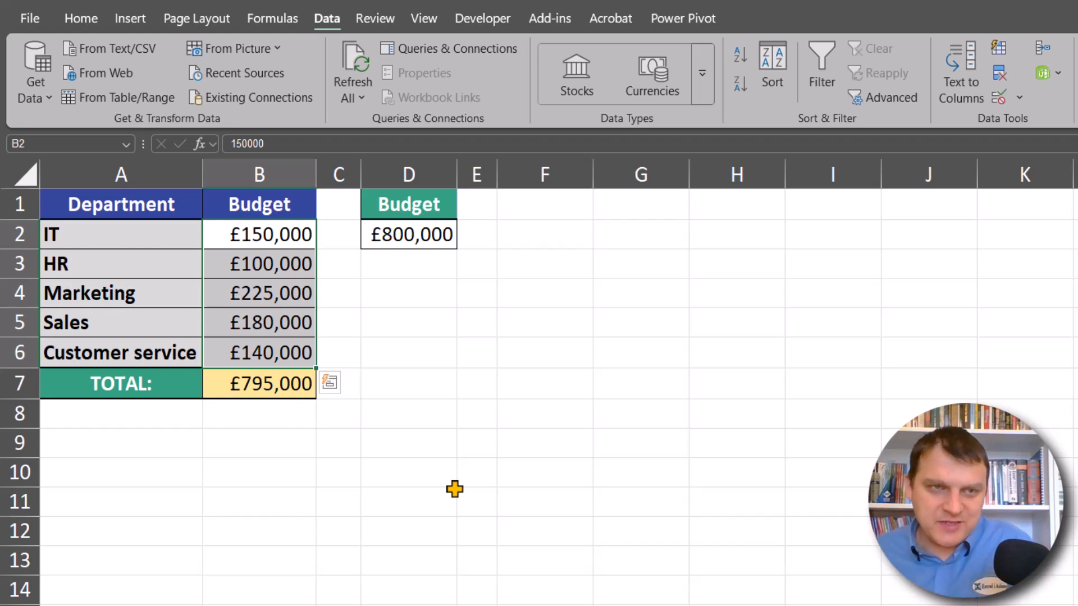
pyautogui.click(253, 383)
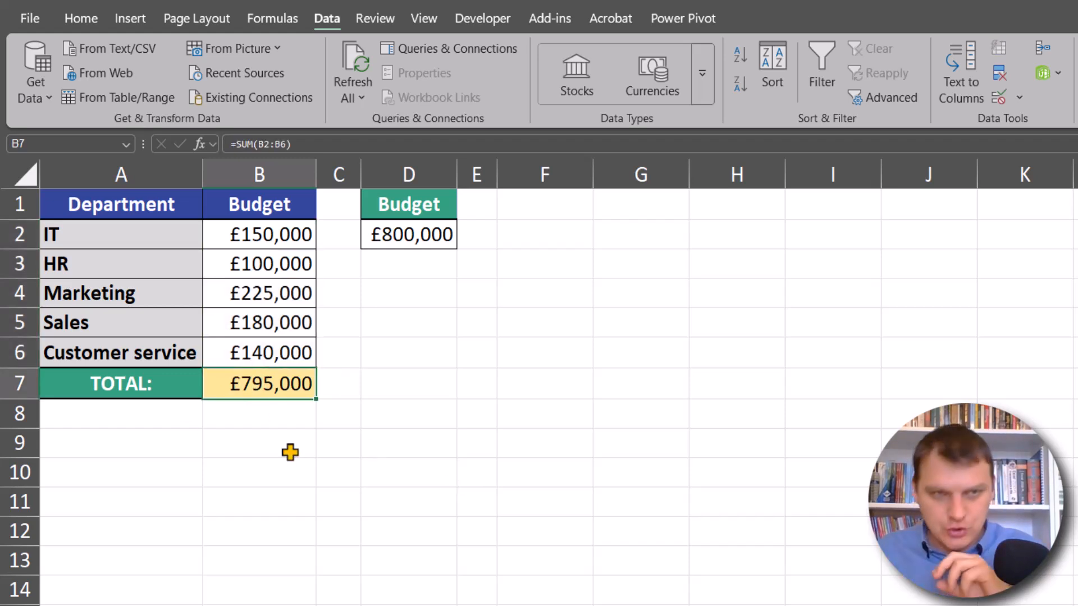
pyautogui.click(421, 234)
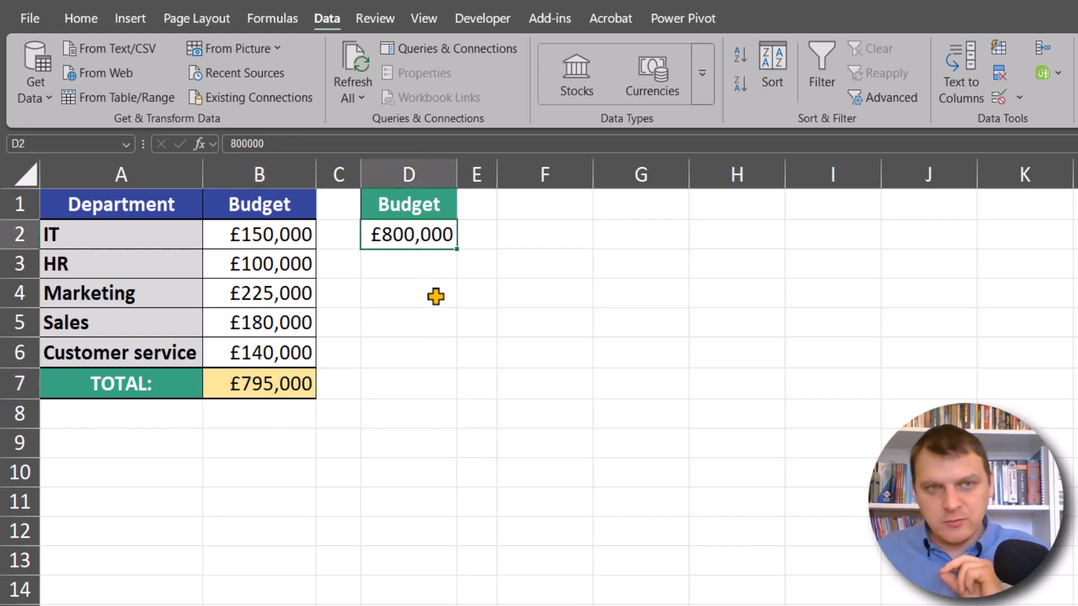
pyautogui.click(526, 237)
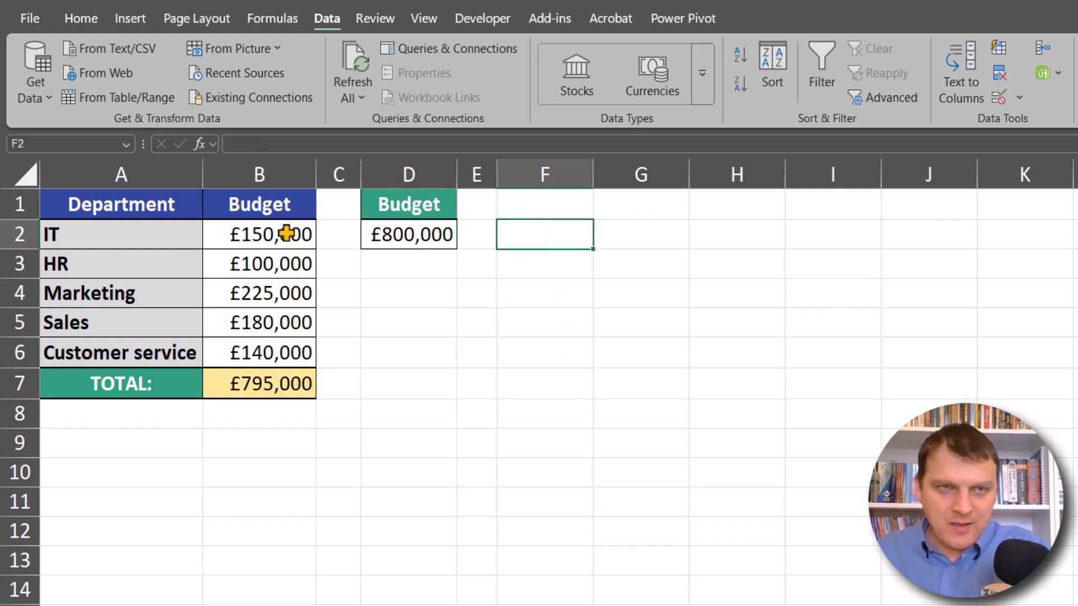
pyautogui.moveTo(291, 233); pyautogui.dragTo(281, 342)
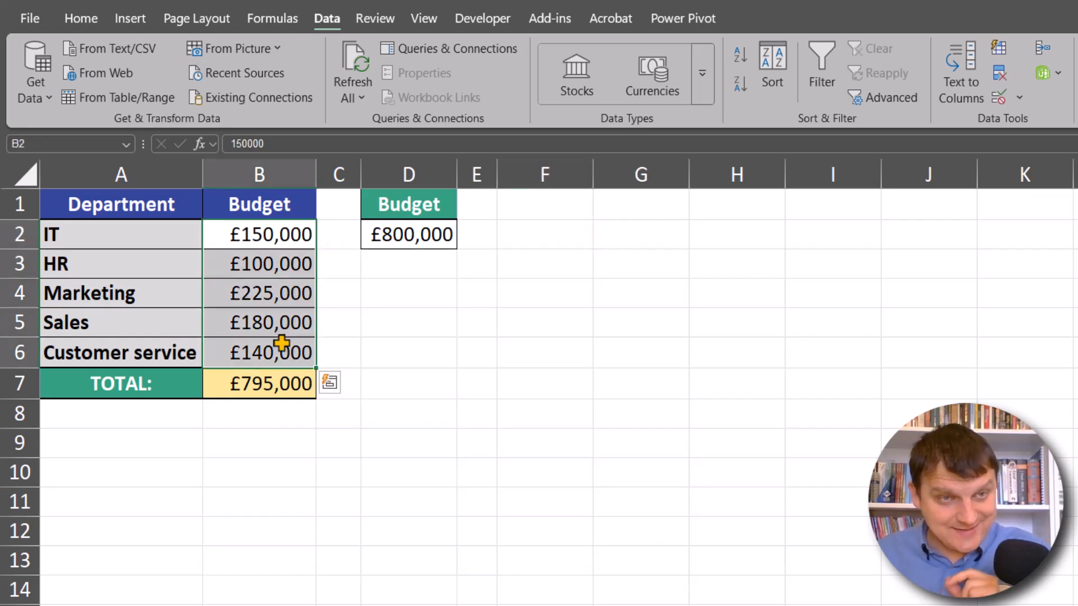
pyautogui.click(279, 385)
pyautogui.moveTo(288, 233); pyautogui.dragTo(275, 362)
pyautogui.click(283, 383)
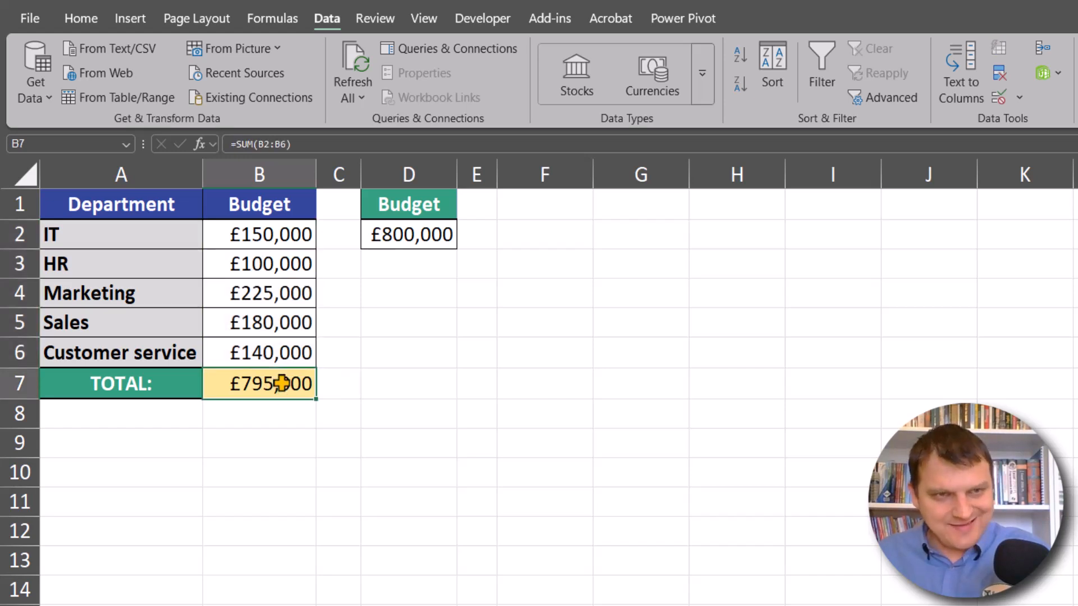
pyautogui.click(414, 242)
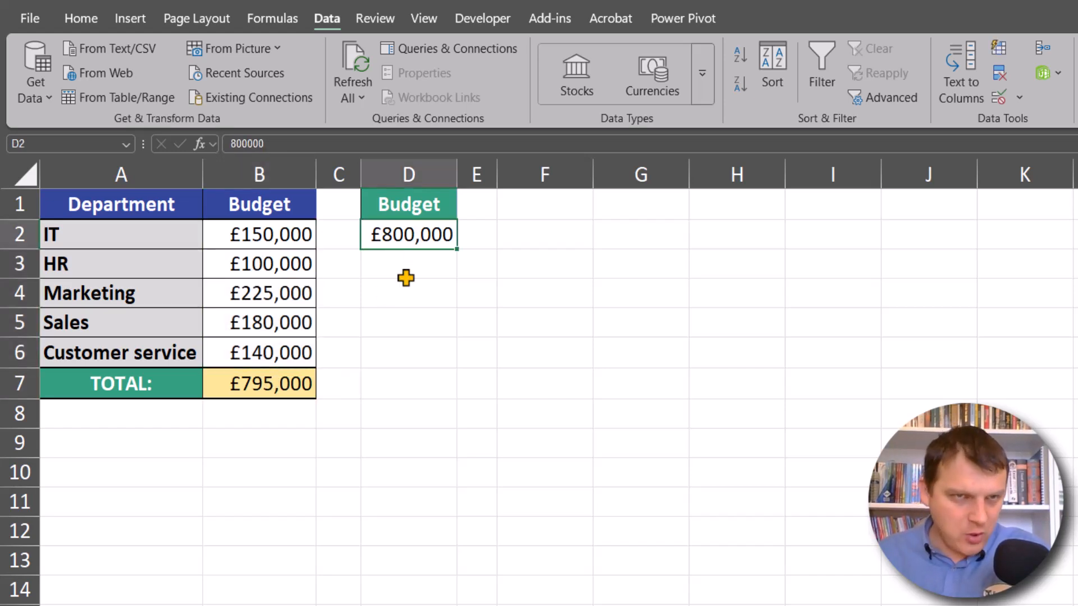
# Step: Enter the formula =SUM($B$2:$B$6)<=$D$2 in cell F2 to test the departments' sum against the overall budget
pyautogui.click(555, 239)
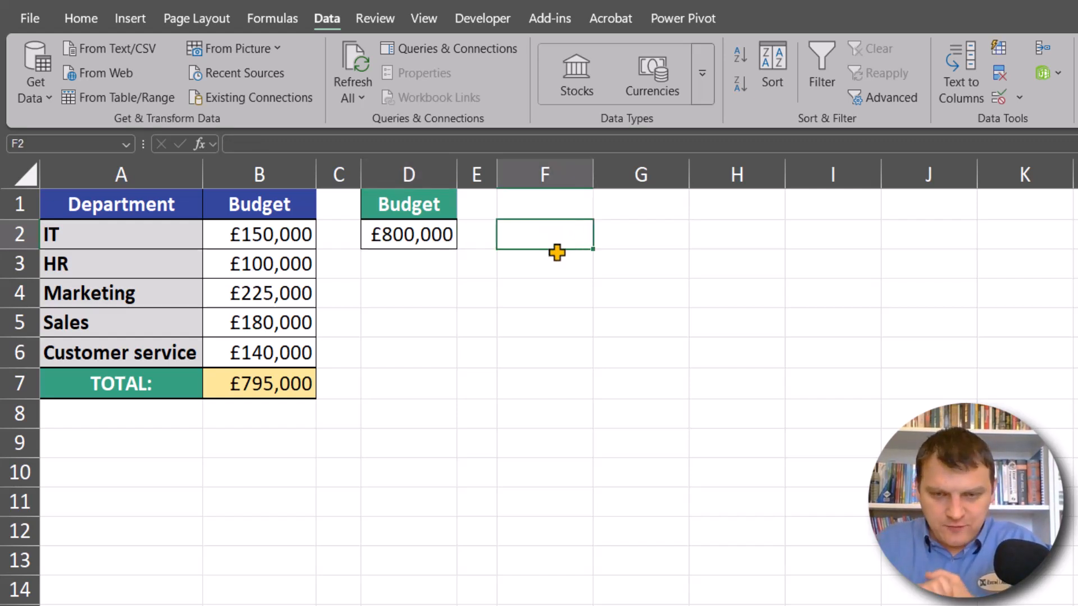
pyautogui.write('=')
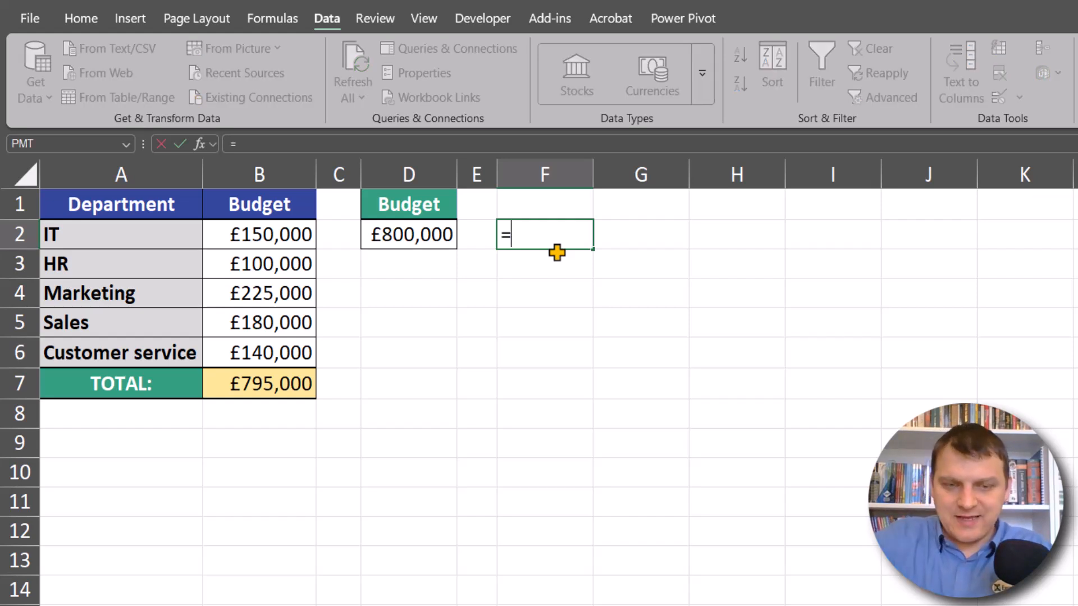
pyautogui.write('sum')
pyautogui.press('Tab')
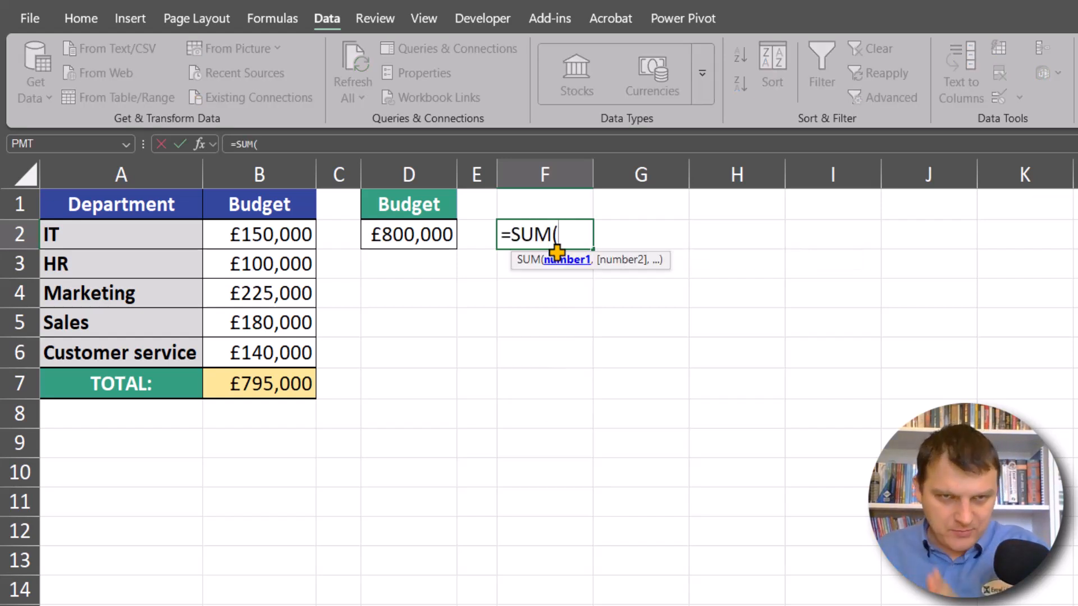
pyautogui.click(276, 239)
pyautogui.moveTo(277, 239); pyautogui.dragTo(271, 344)
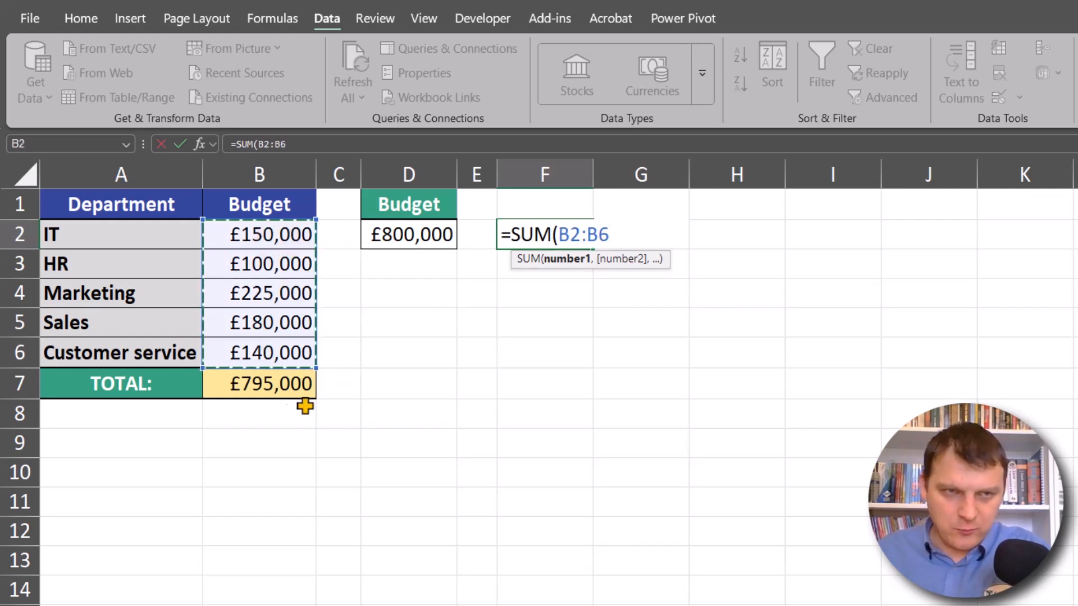
pyautogui.press('F4')
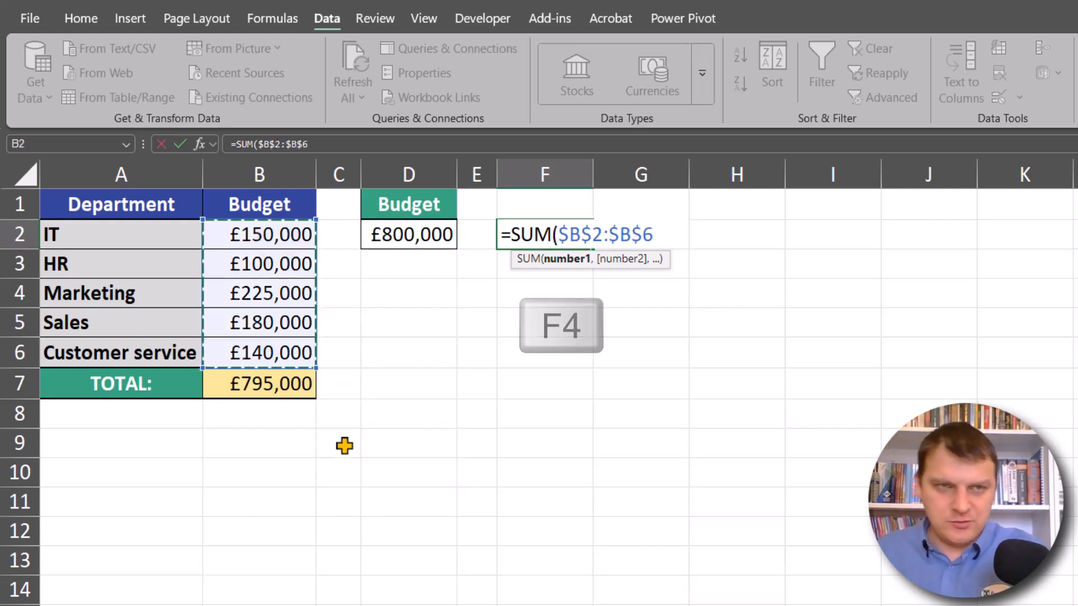
pyautogui.write(')<=')
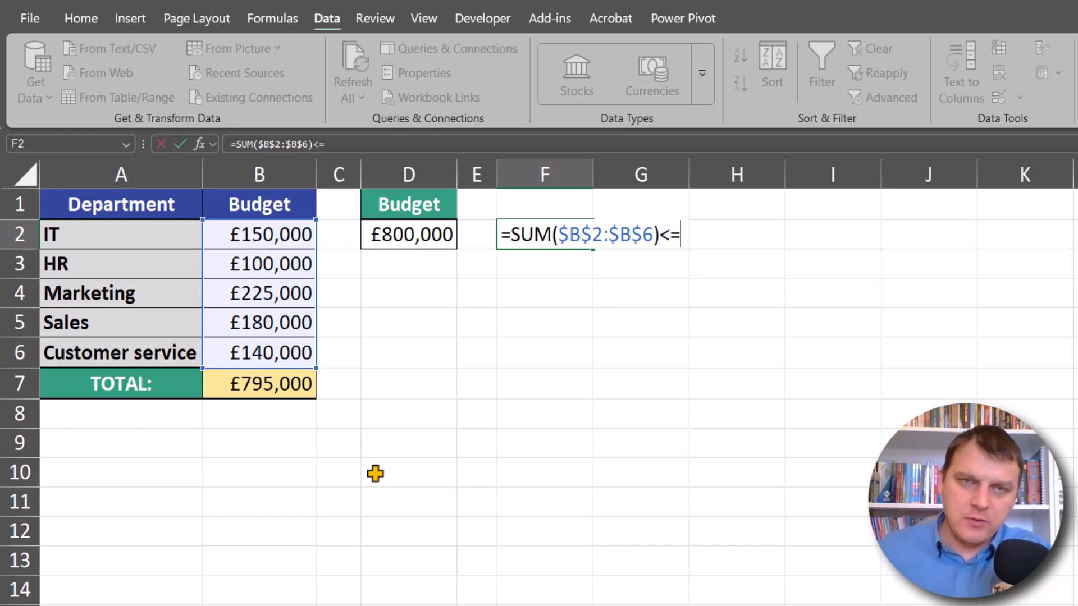
pyautogui.click(404, 235)
pyautogui.press('F4')
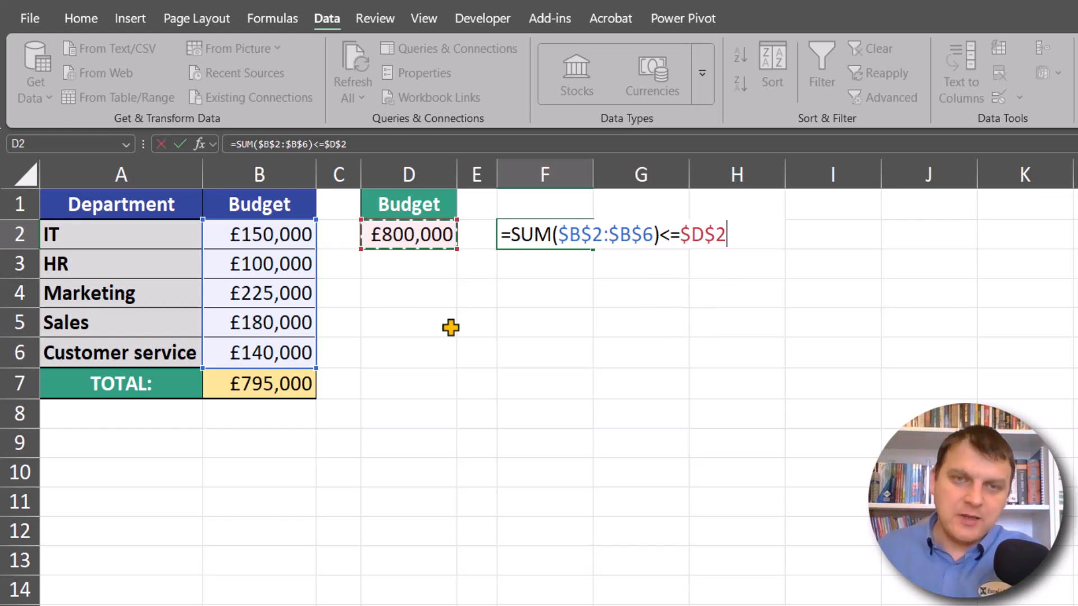
pyautogui.press('Return')
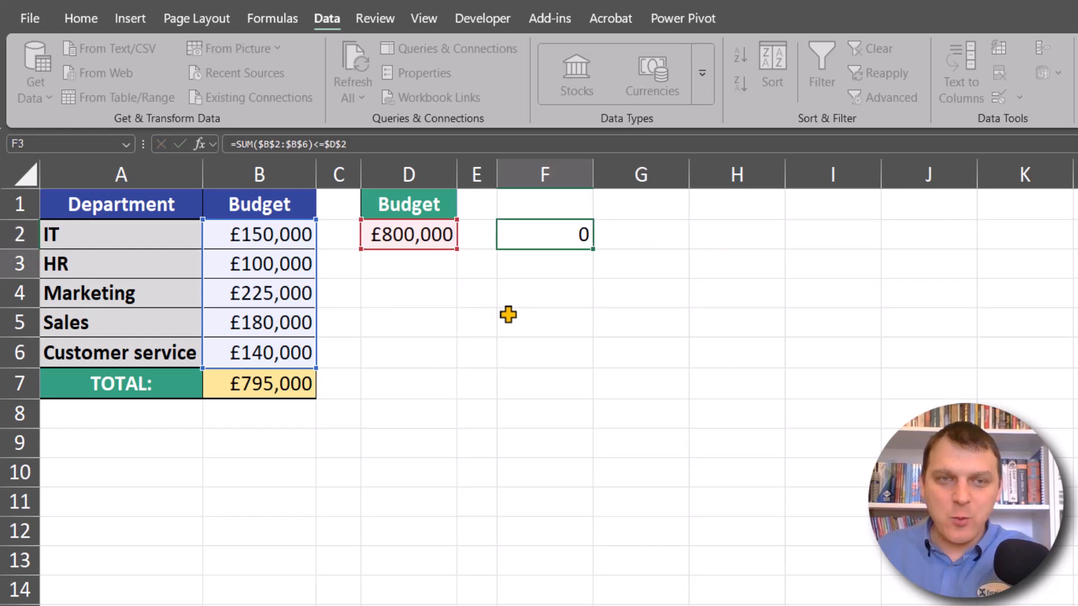
# Step: Fill the budget test formula from F2 down to F6, alongside the department rows
pyautogui.click(564, 233)
pyautogui.moveTo(594, 253); pyautogui.dragTo(587, 356)
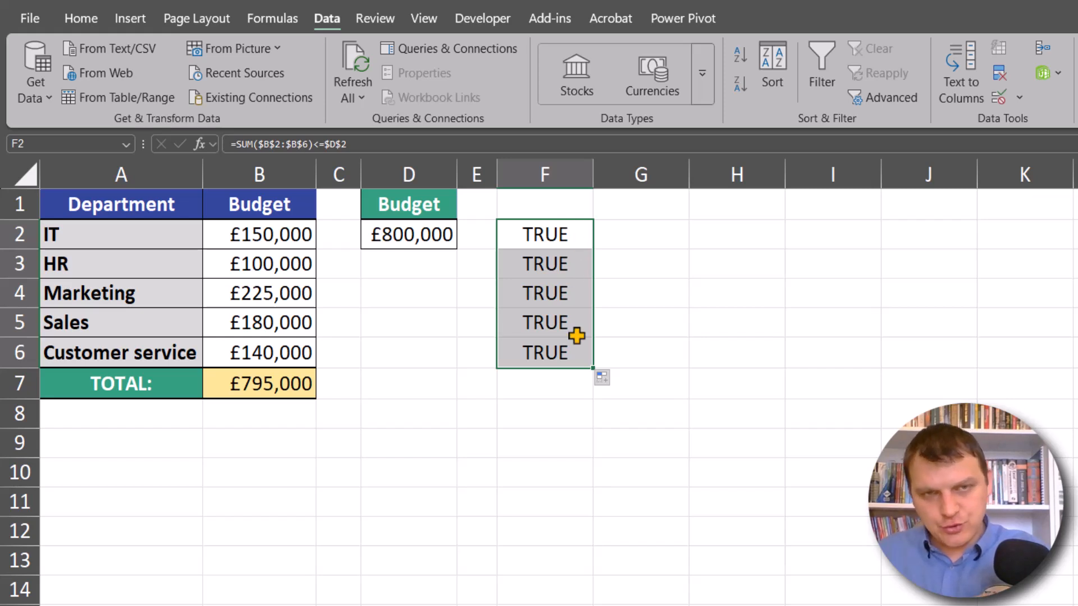
pyautogui.moveTo(303, 234); pyautogui.dragTo(297, 348)
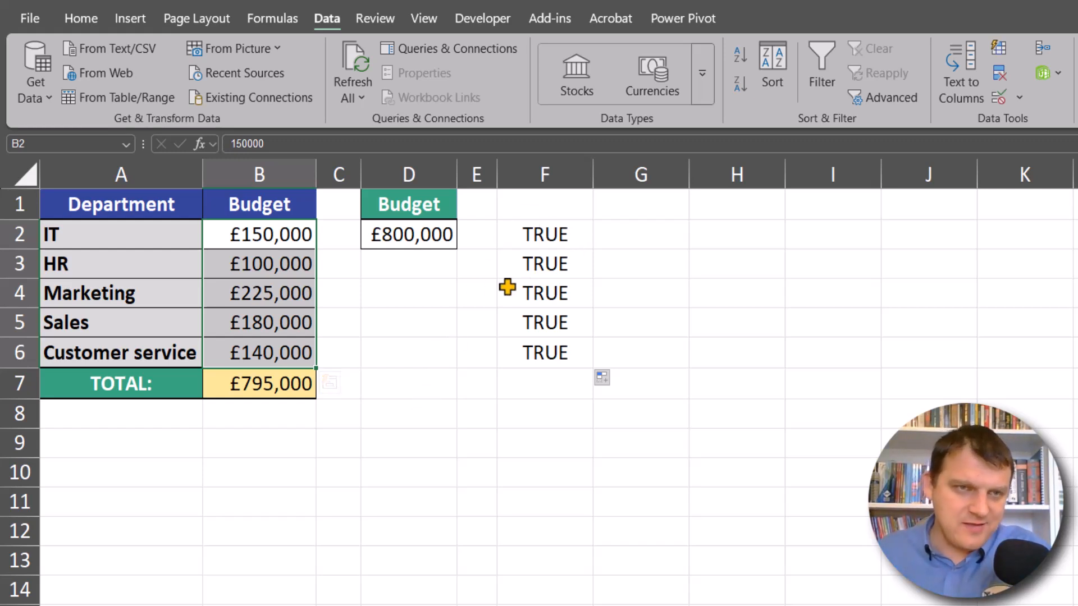
# Step: Copy the full formula text =SUM($B$2:$B$6)<=$D$2 from F2 and leave the cell unedited
pyautogui.click(581, 239)
pyautogui.doubleClick(558, 240)
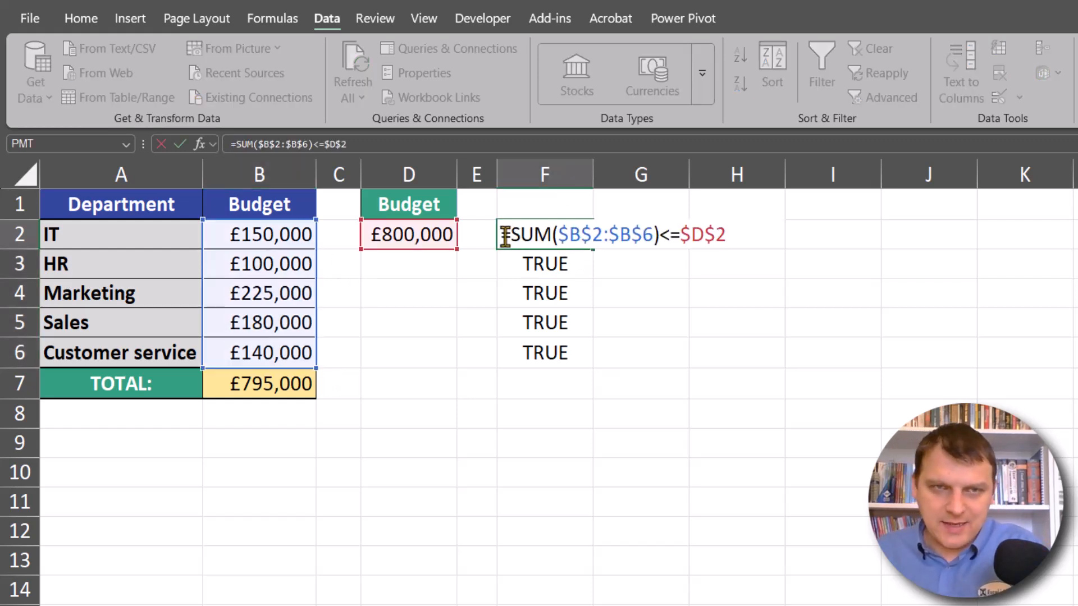
pyautogui.moveTo(501, 237); pyautogui.dragTo(740, 236)
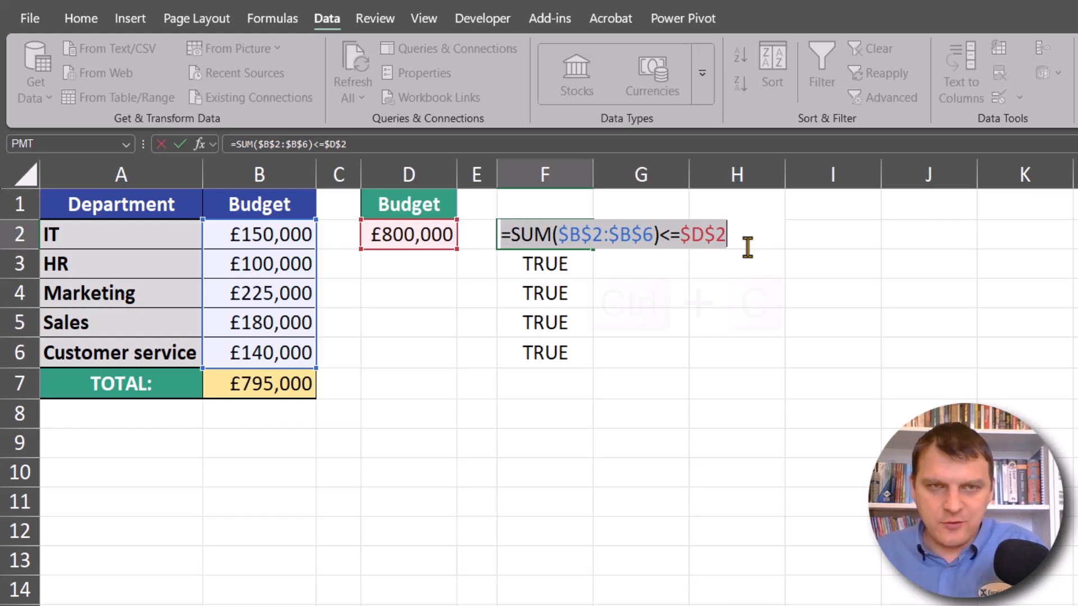
pyautogui.hotkey('ctrl', 'c')
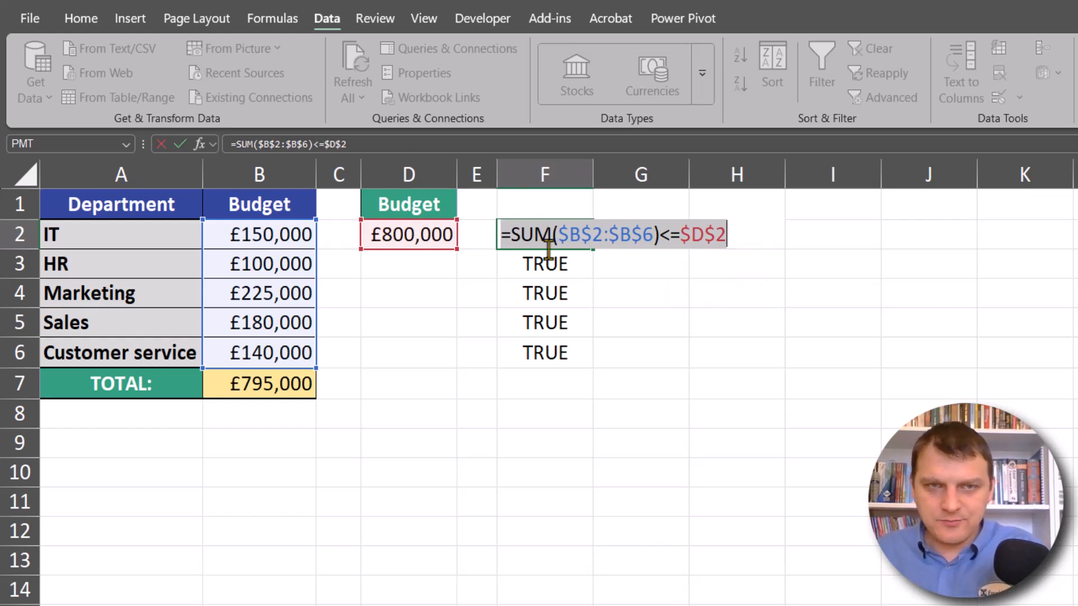
pyautogui.press('Escape')
# Step: Apply Custom data validation to B2:B6 with the copied formula =SUM($B$2:$B$6)<=$D$2
pyautogui.moveTo(275, 235); pyautogui.dragTo(263, 351)
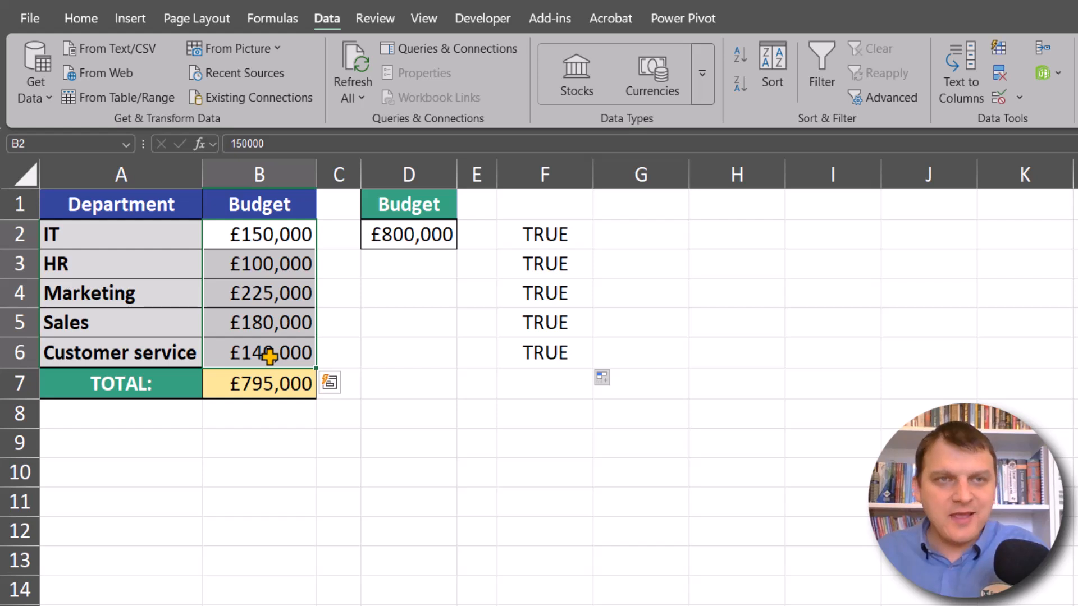
pyautogui.click(327, 21)
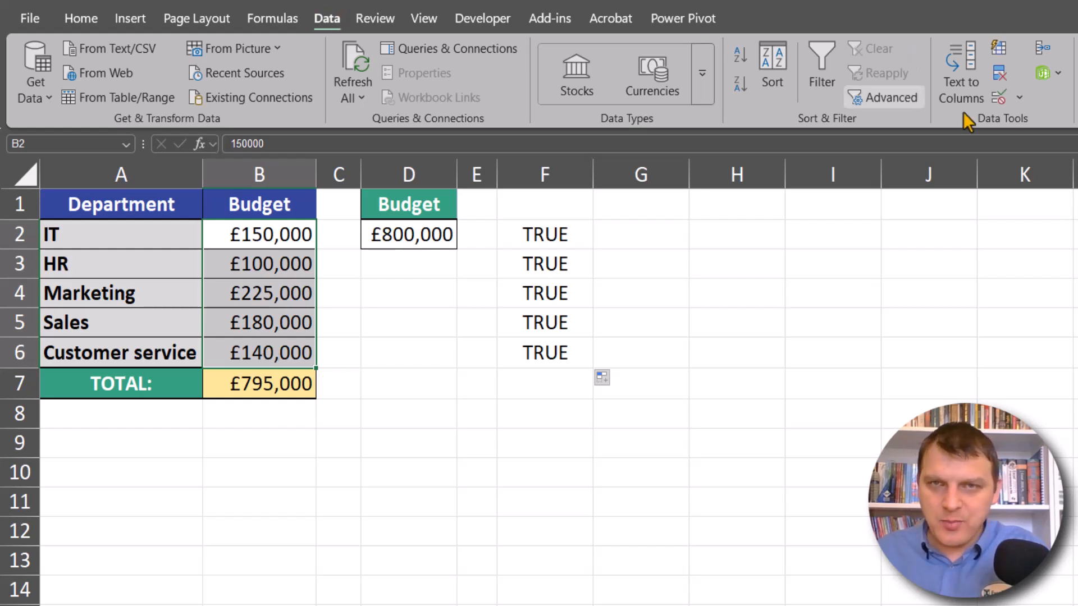
pyautogui.click(1019, 100)
pyautogui.click(1052, 123)
pyautogui.click(593, 305)
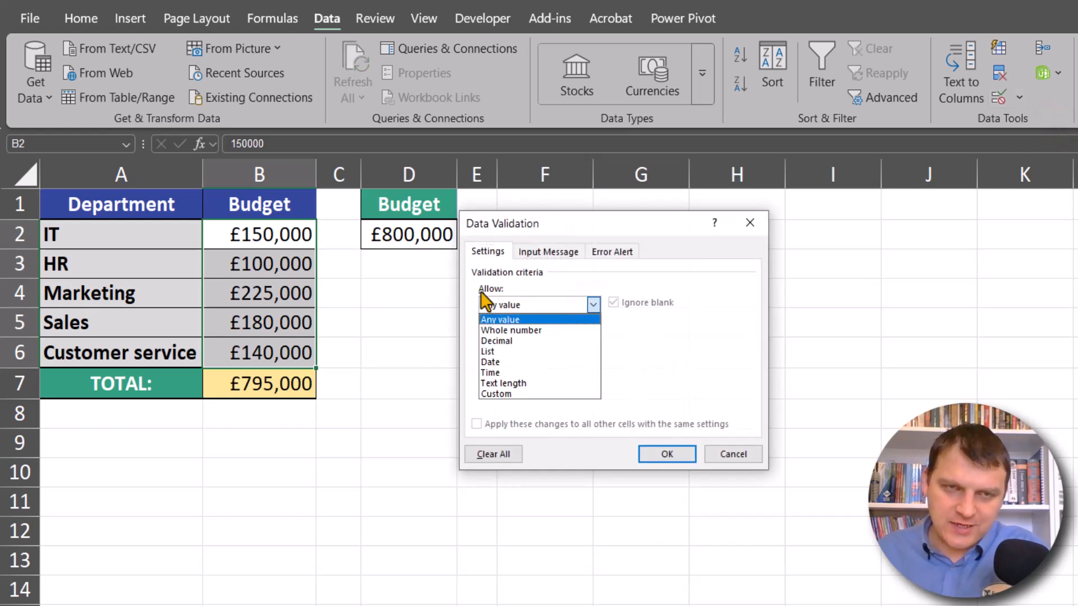
pyautogui.click(502, 394)
pyautogui.click(518, 373)
pyautogui.hotkey('ctrl', 'v')
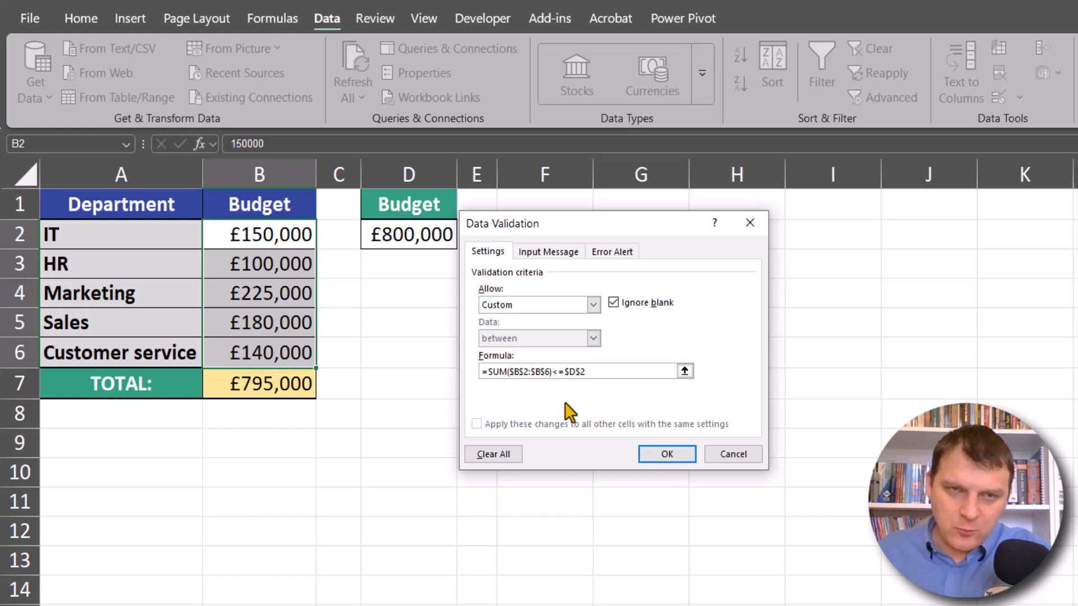
pyautogui.click(667, 453)
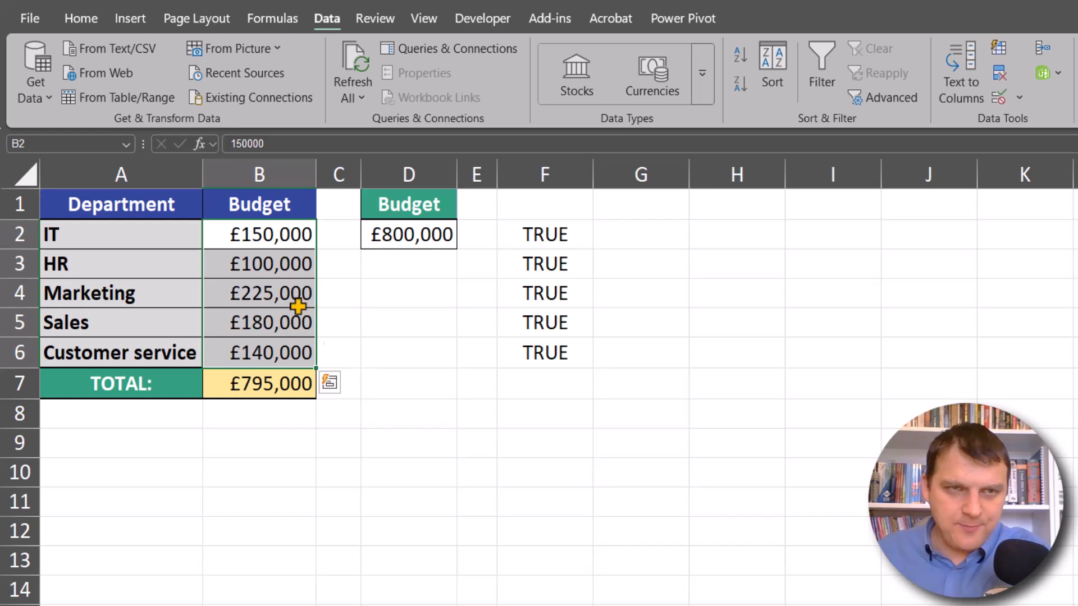
# Step: Set the Marketing budget in B4 to 205000
pyautogui.click(284, 266)
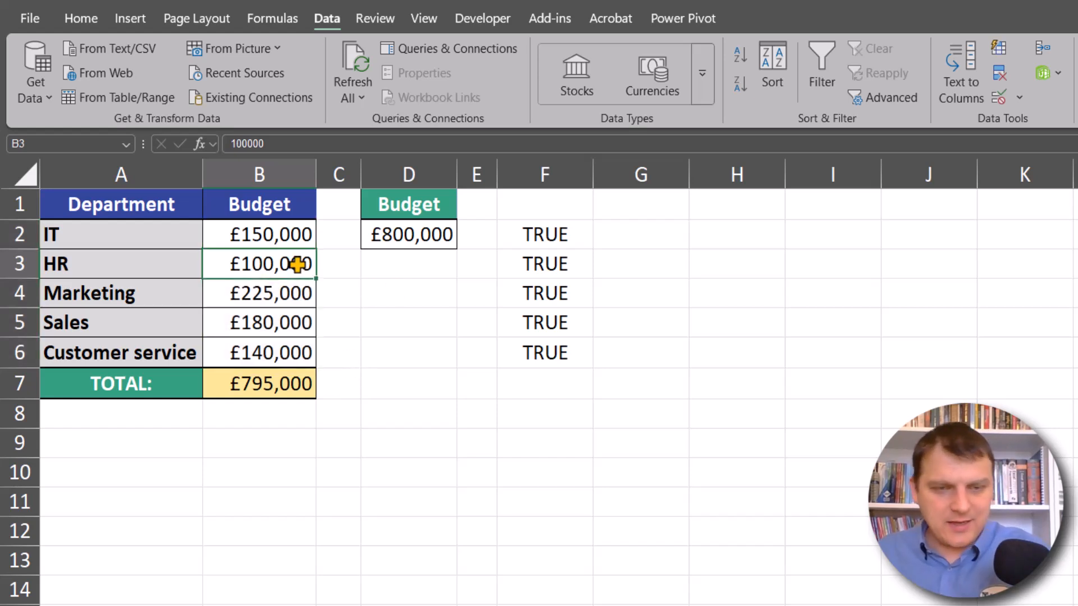
pyautogui.press('Down')
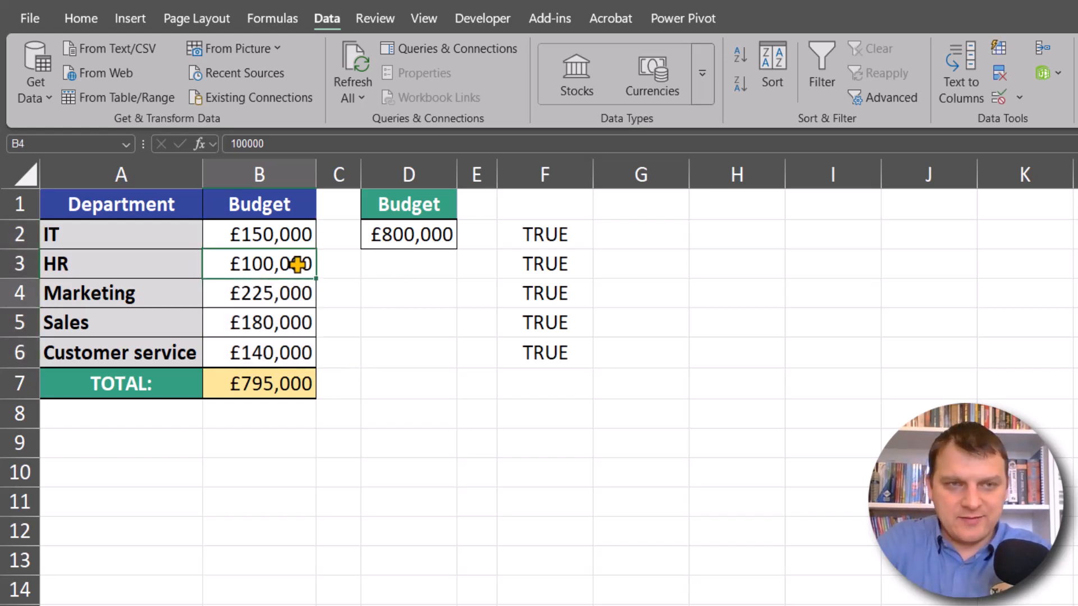
pyautogui.press('F2')
pyautogui.press('BackSpace')
pyautogui.write('0')
pyautogui.press('Return')
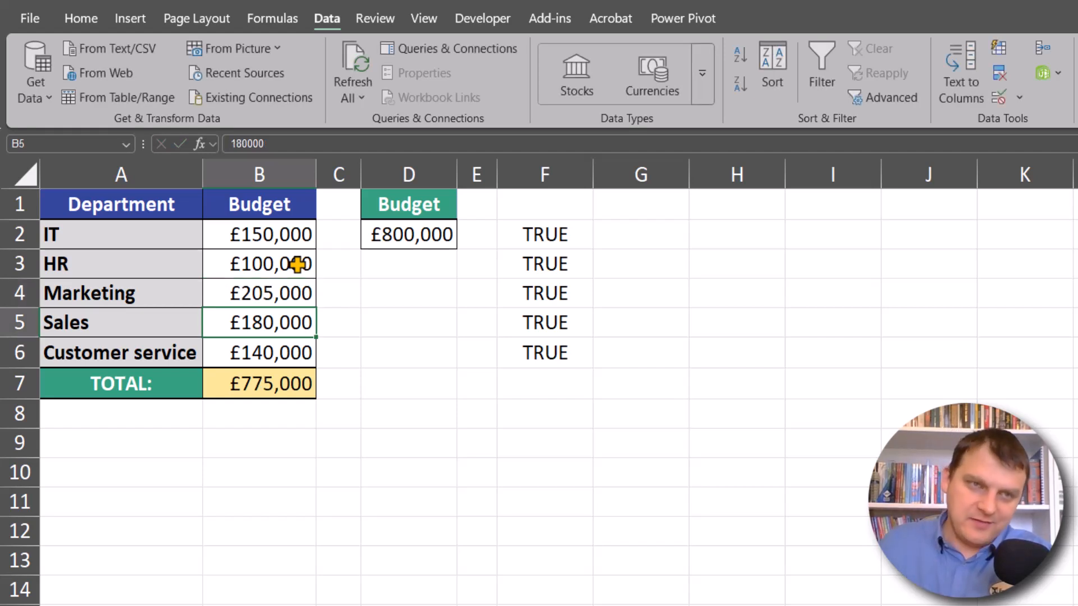
# Step: Try to set the HR budget in B3 to 200000 to test the validation rule, and cancel the entry
pyautogui.click(248, 267)
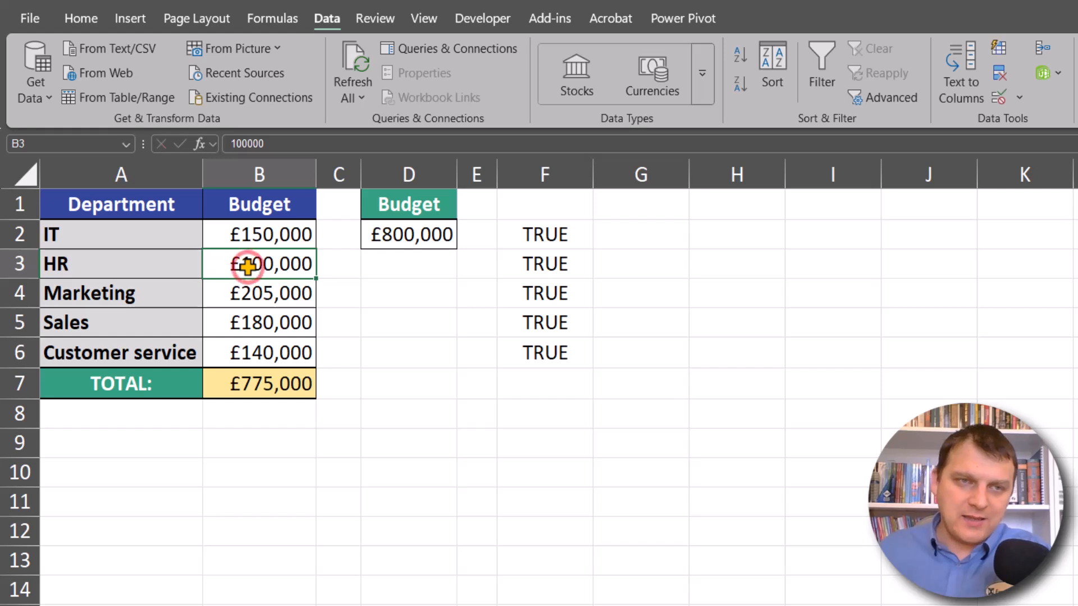
pyautogui.doubleClick(247, 266)
pyautogui.click(209, 268)
pyautogui.press('Delete')
pyautogui.write('2')
pyautogui.press('Return')
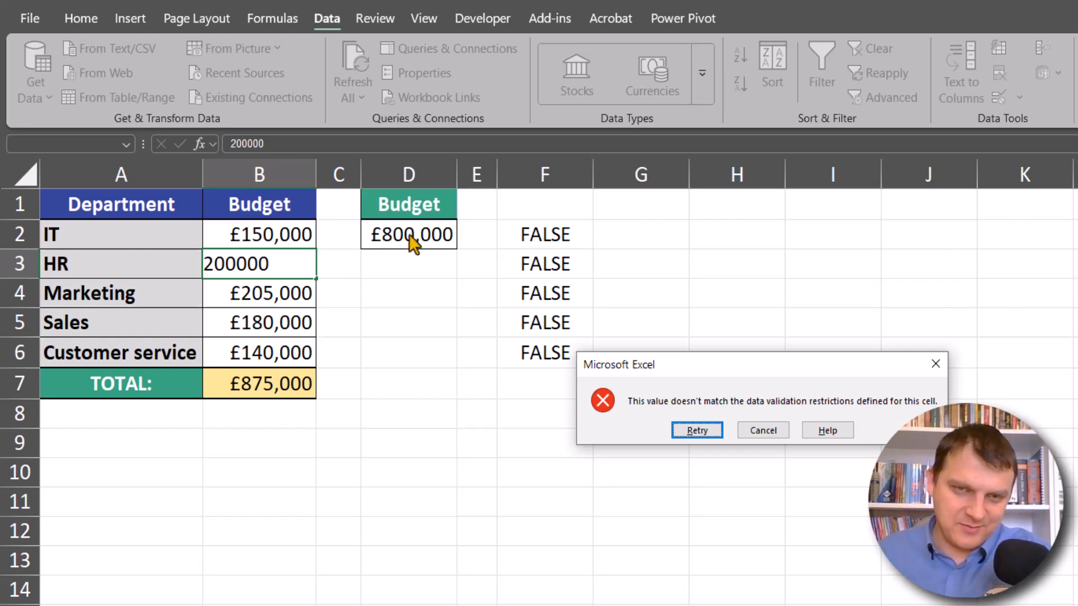
pyautogui.moveTo(781, 360); pyautogui.dragTo(501, 339)
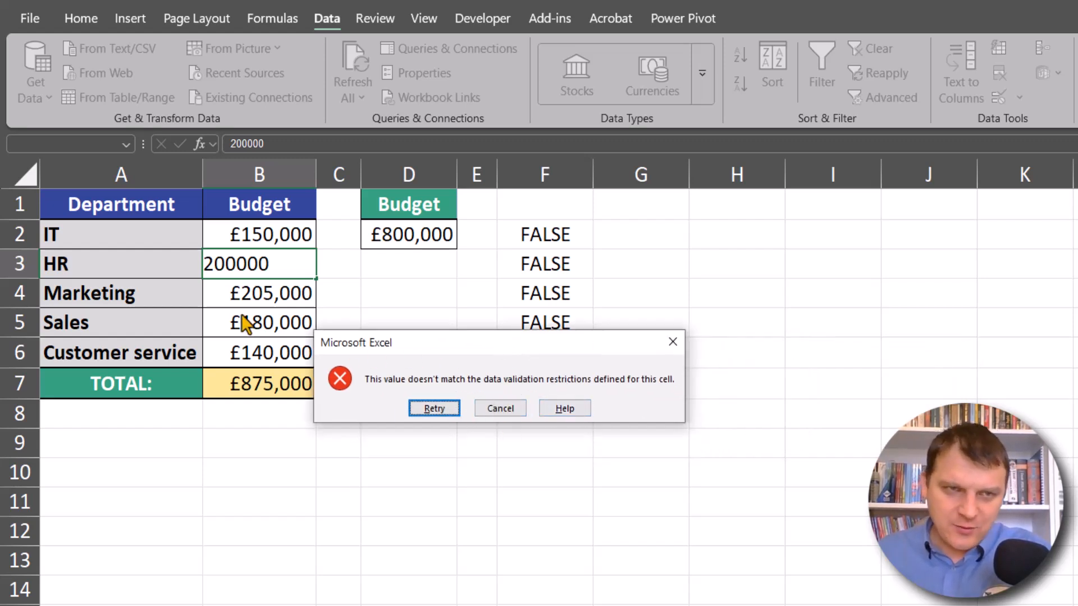
pyautogui.click(672, 341)
# Step: Set the HR budget in B3 to 120000
pyautogui.doubleClick(265, 268)
pyautogui.click(225, 264)
pyautogui.press('BackSpace')
pyautogui.write('2')
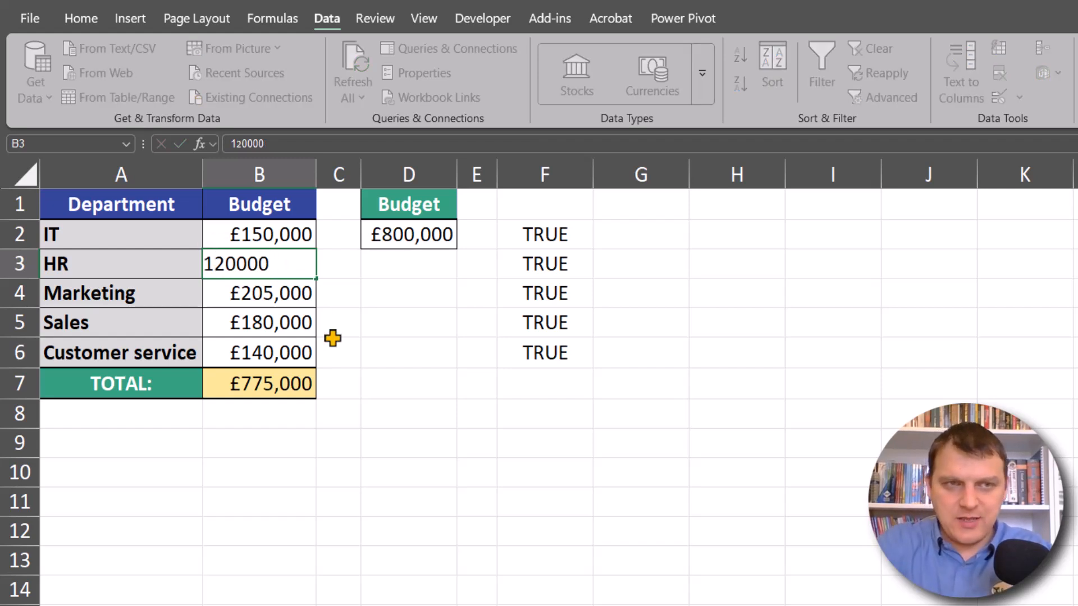
pyautogui.press('Return')
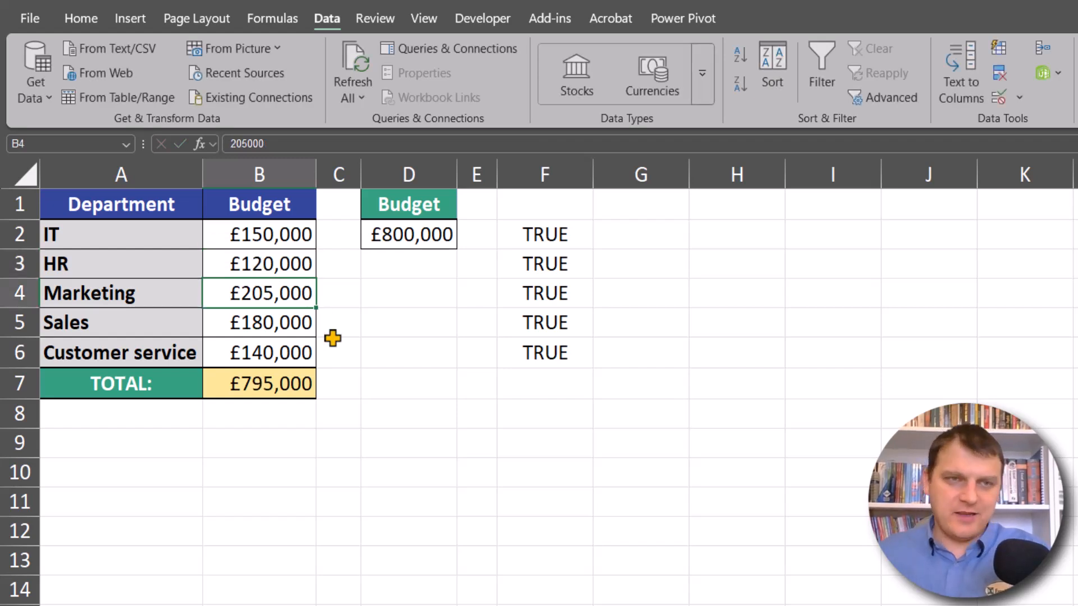
# Step: Set the Marketing budget in B4 to 105000
pyautogui.doubleClick(248, 292)
pyautogui.click(215, 292)
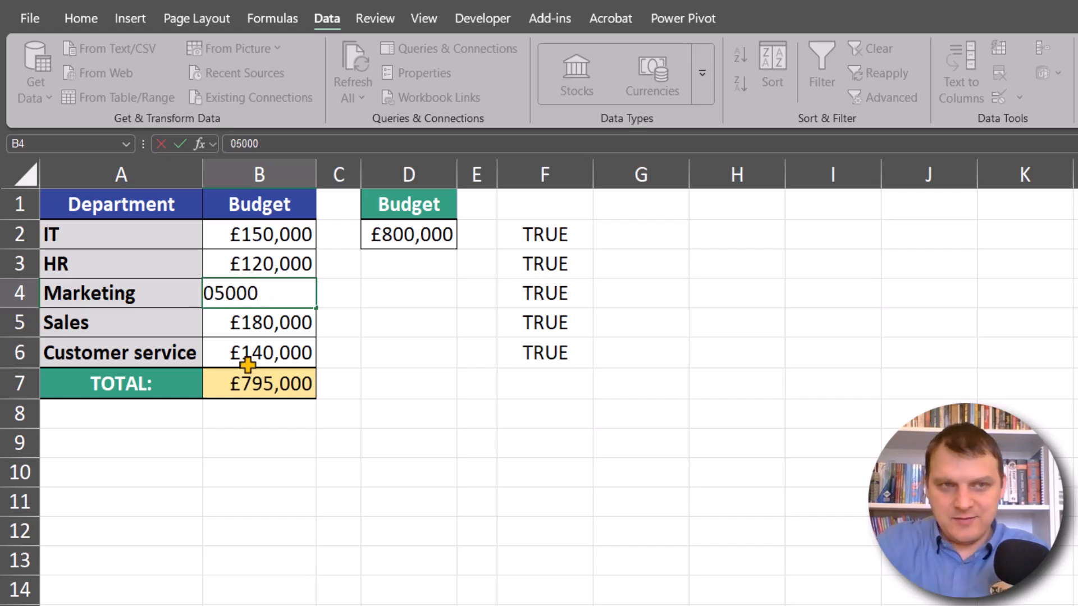
pyautogui.press('Return')
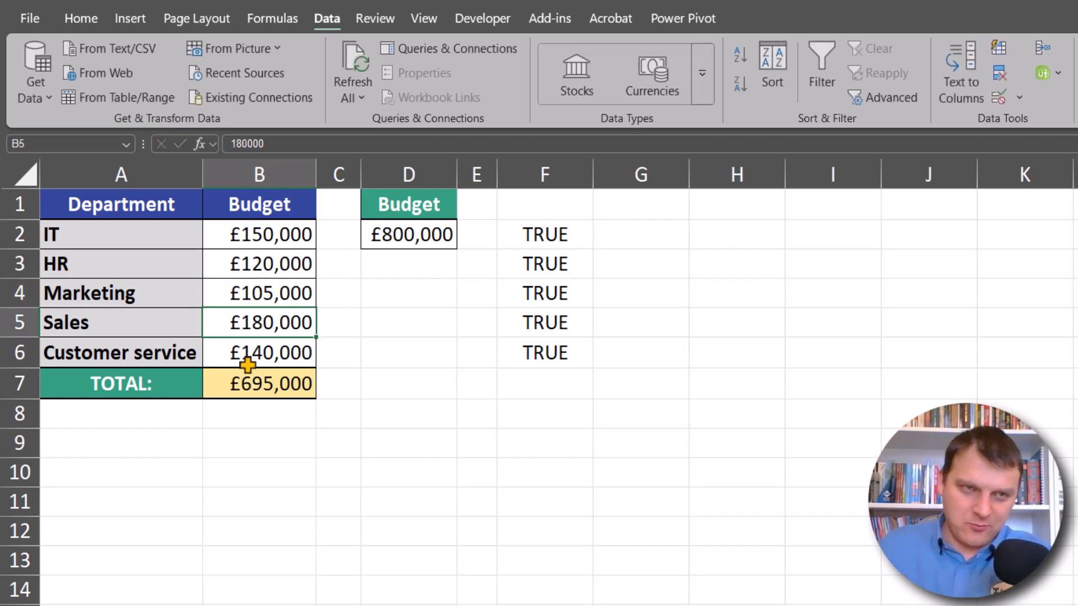
# Step: Set the HR budget in B3 to 220000 and check the department total in B7
pyautogui.doubleClick(250, 263)
pyautogui.moveTo(216, 267); pyautogui.dragTo(200, 272)
pyautogui.write('2')
pyautogui.press('Return')
pyautogui.click(275, 264)
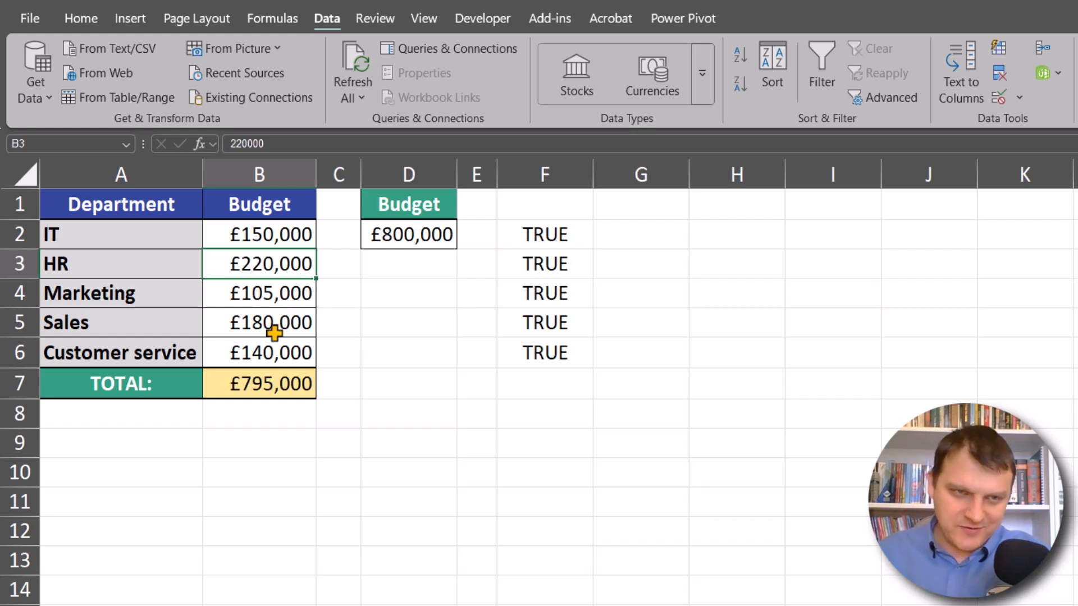
pyautogui.click(286, 389)
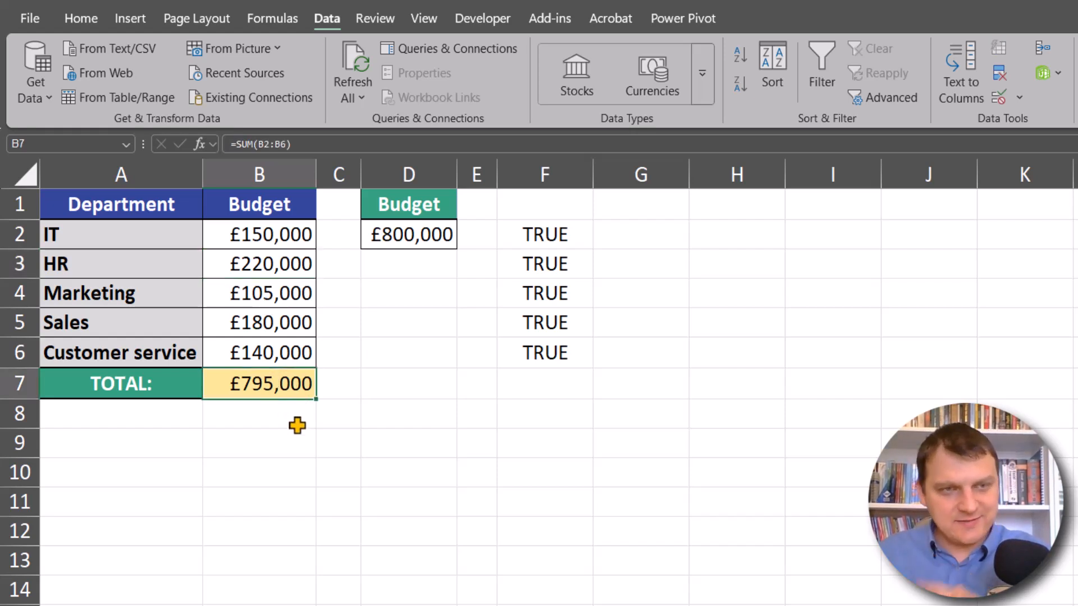